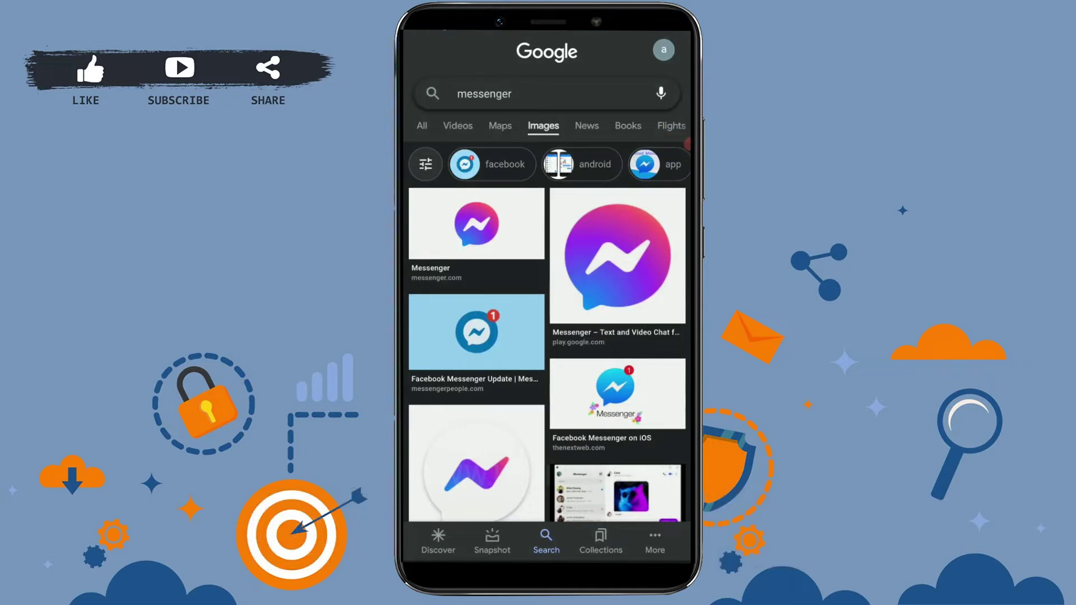
scroll(547, 336, "down", 5)
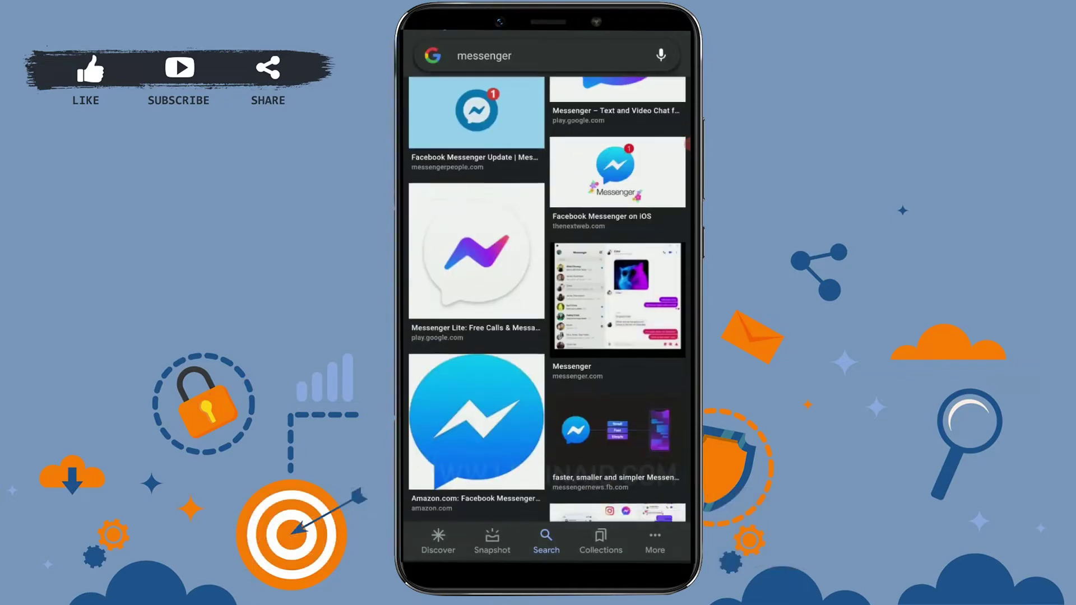
scroll(546, 336, "up", 5)
scroll(547, 337, "up", 3)
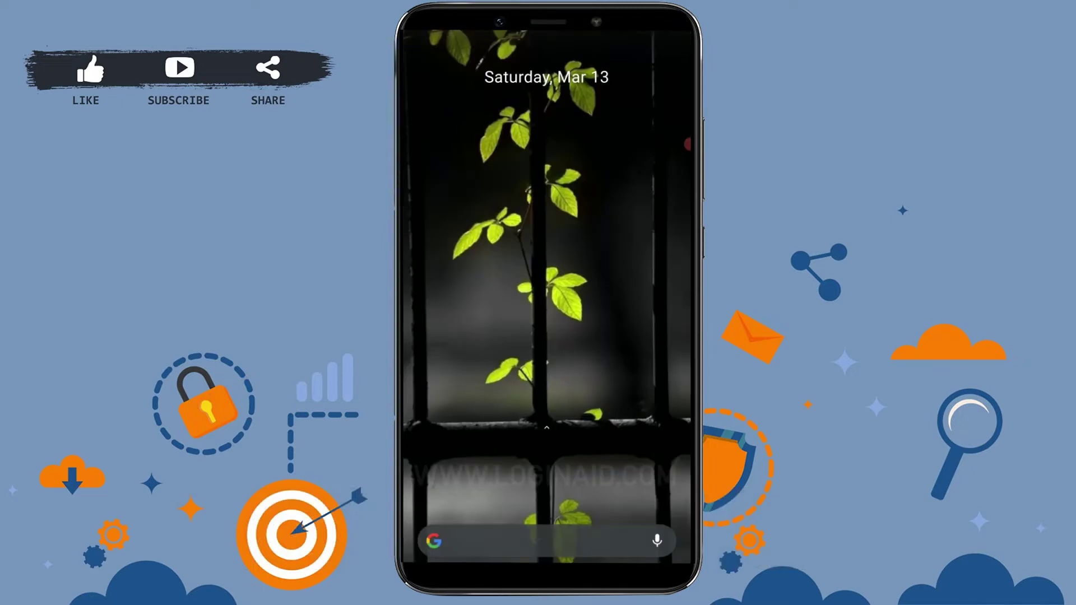
Reveal the home-screen dock and launch Messenger from it.
left_click_drag(546, 546, 547, 337)
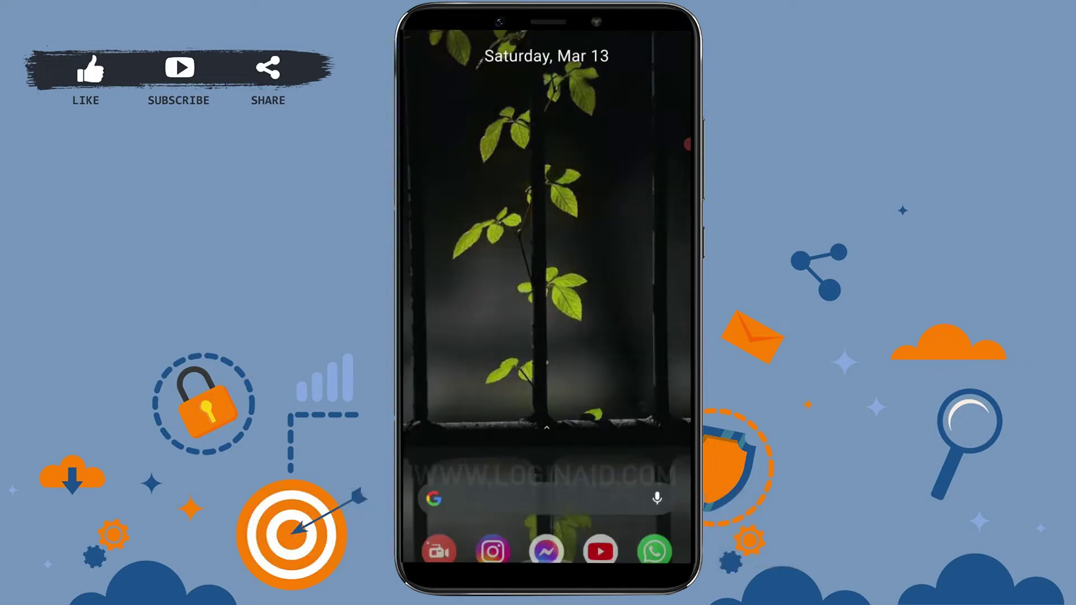
left_click(546, 528)
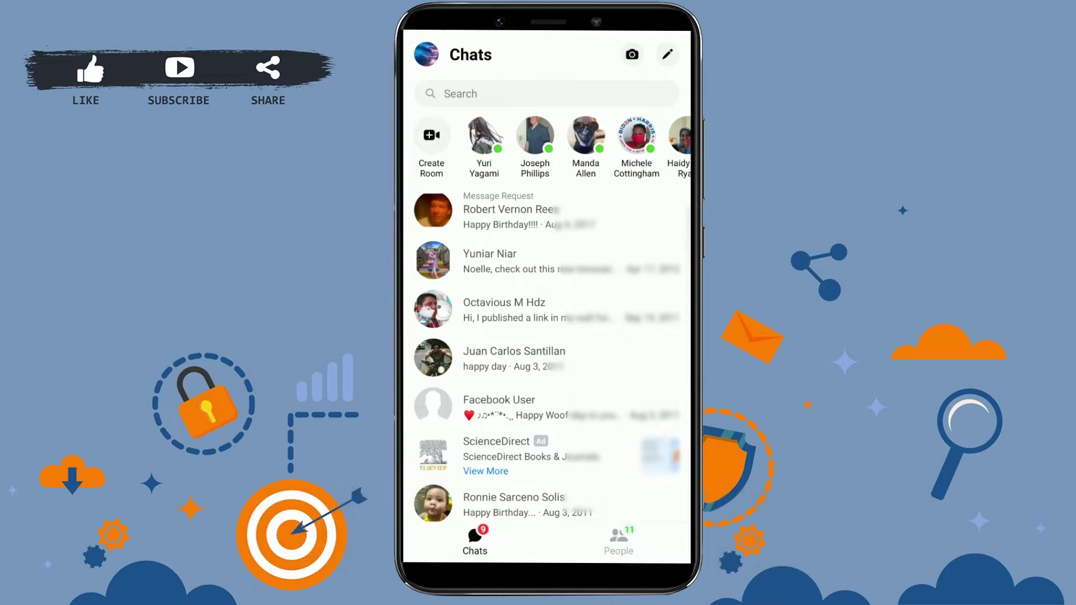
scroll(552, 294, "down", 3)
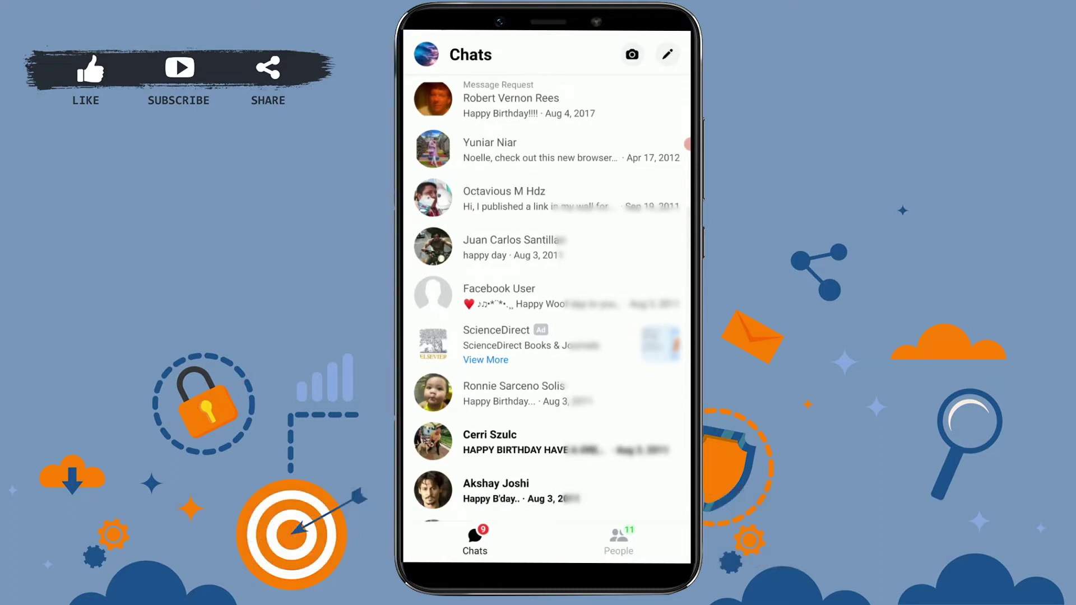
scroll(549, 294, "up", 3)
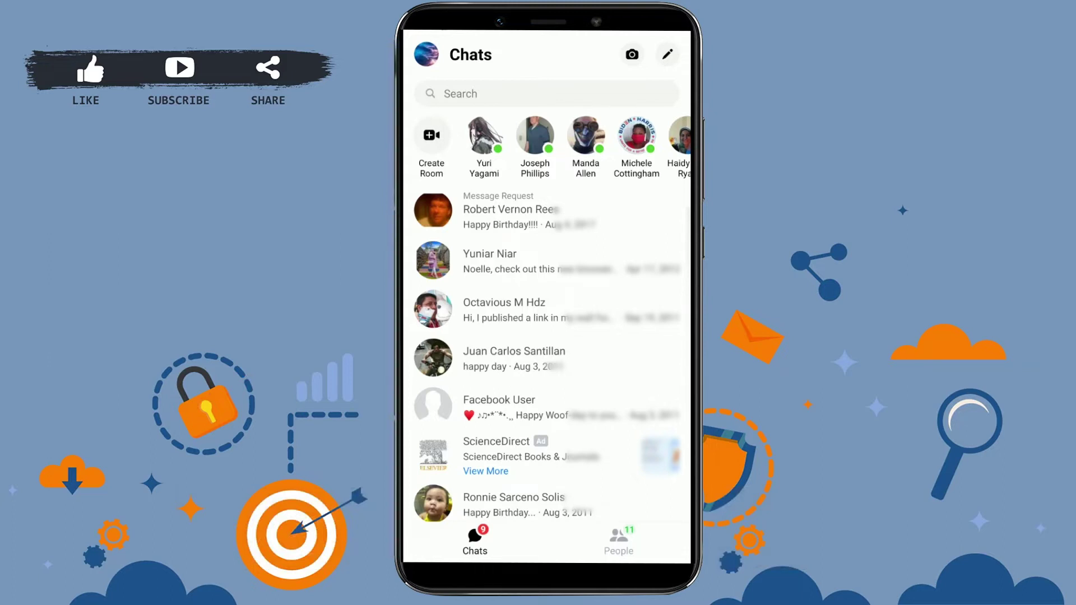
left_click(538, 261)
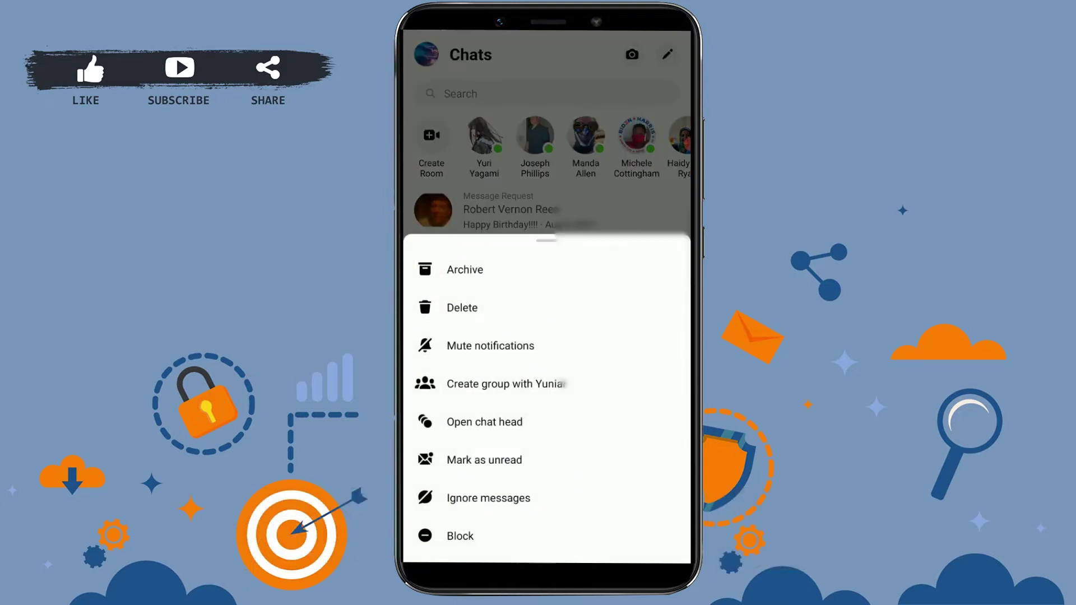
left_click(488, 498)
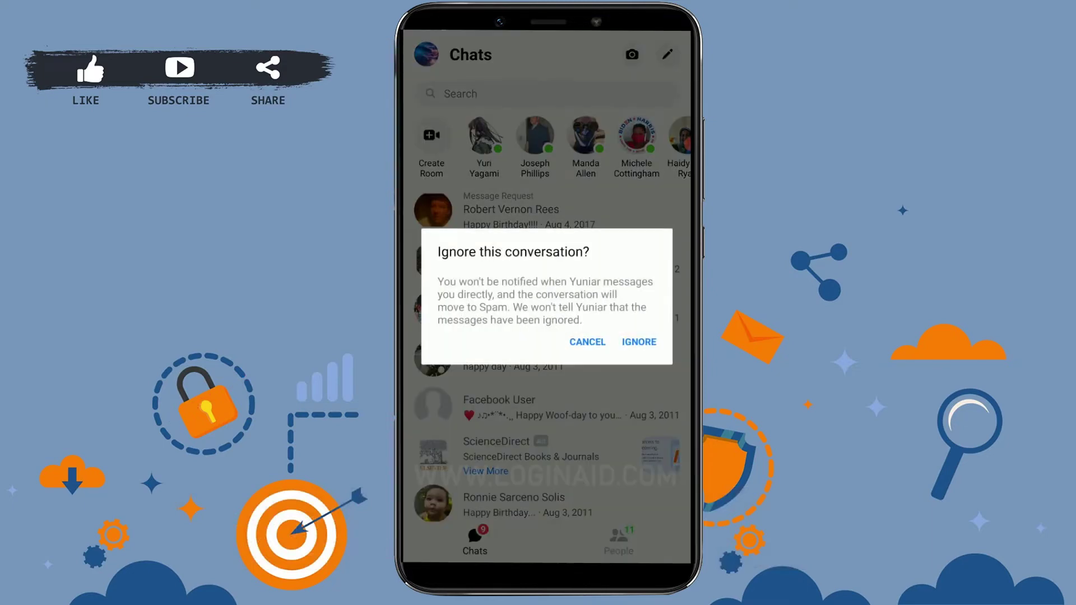
left_click(639, 341)
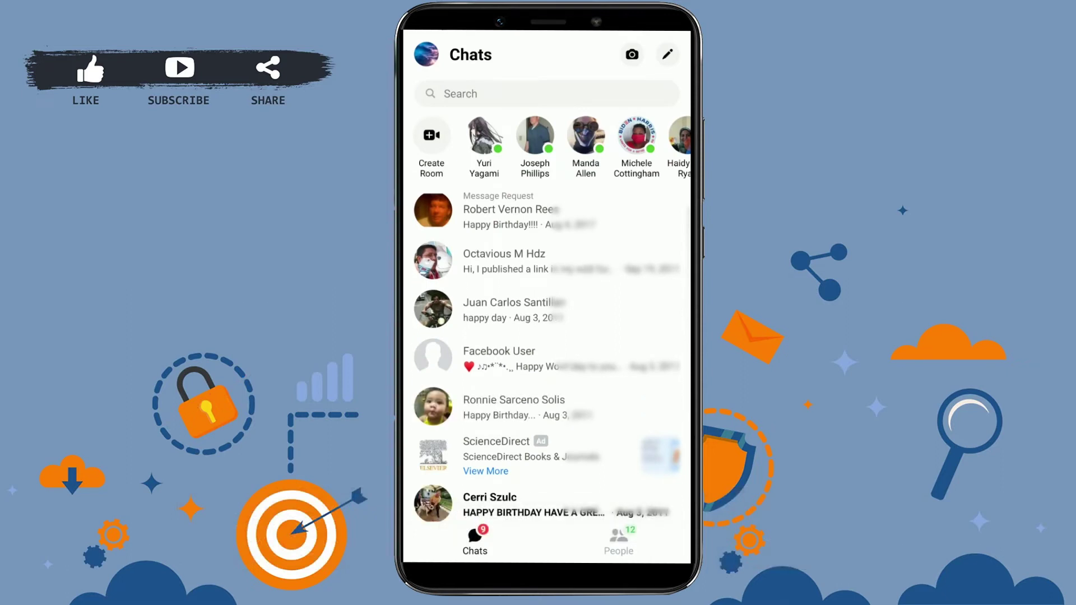
Ignore messages from the toddler-photo conversation as well.
left_click(538, 407)
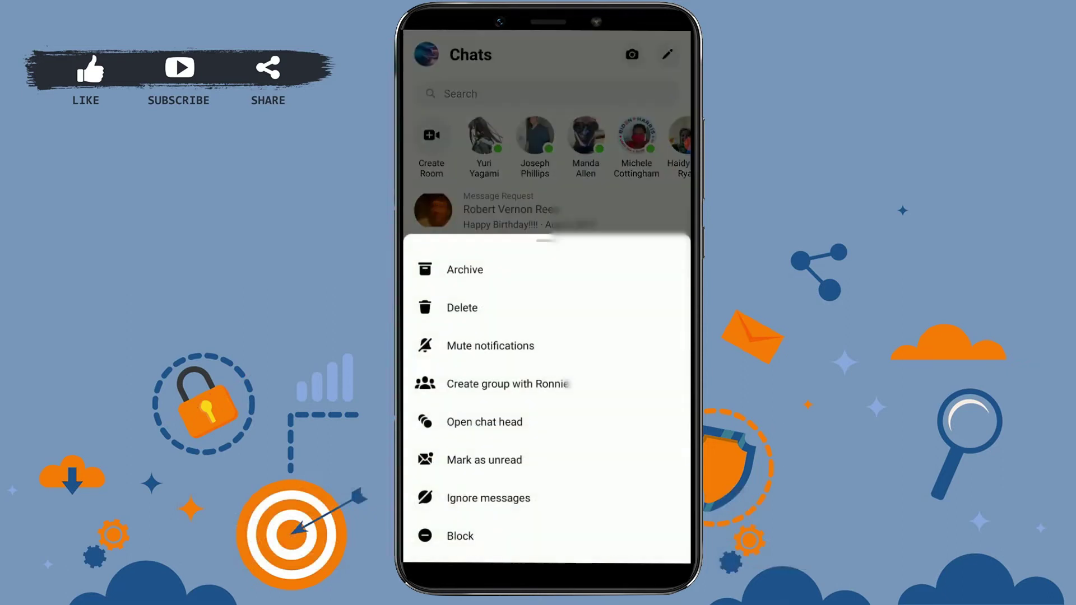
left_click(489, 498)
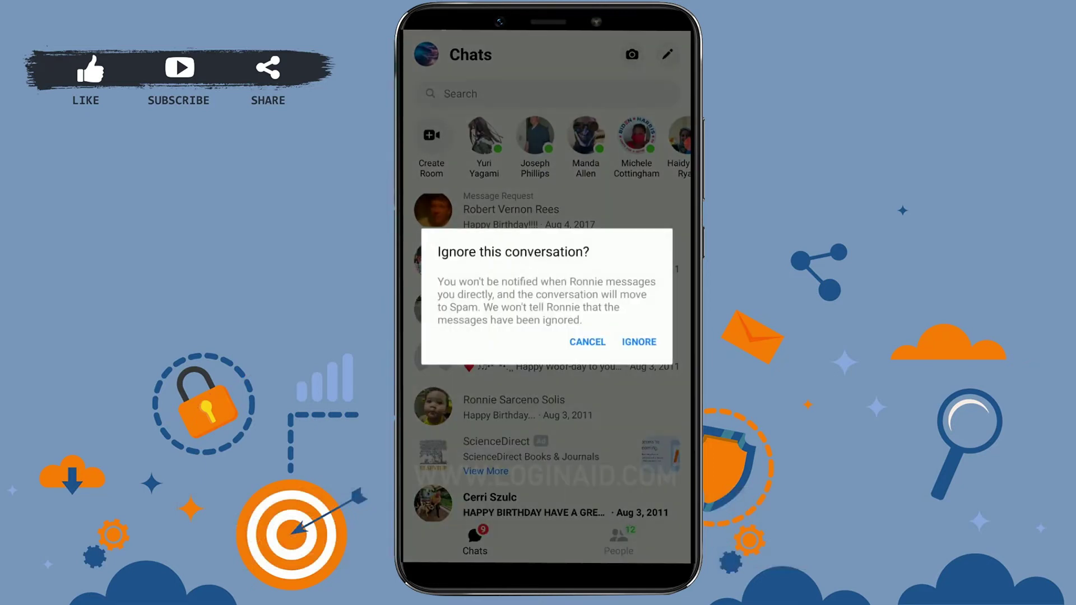
left_click(639, 339)
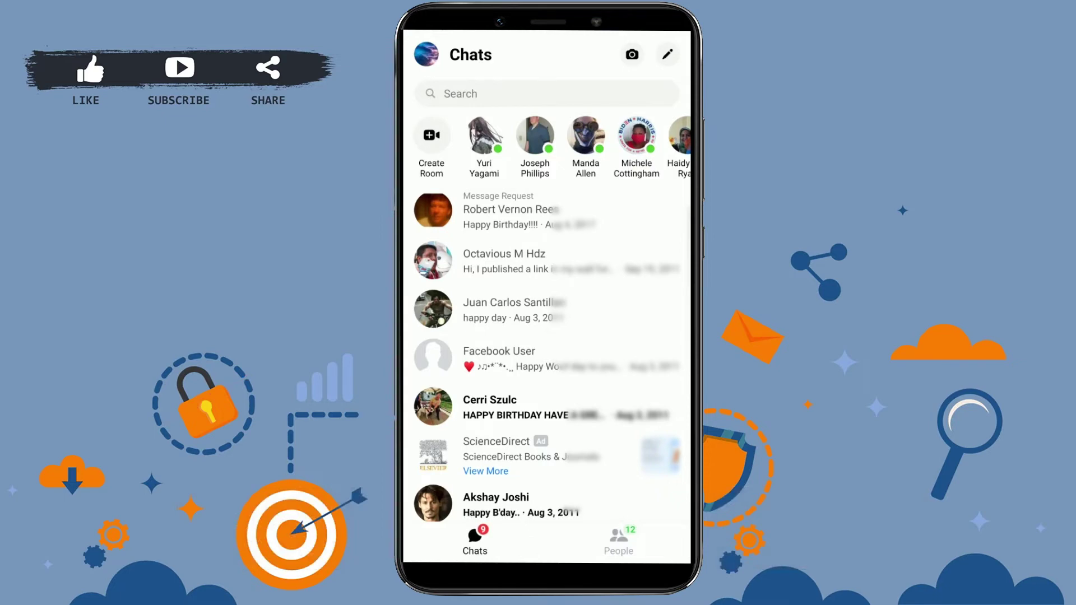
scroll(546, 336, "down", 3)
scroll(546, 337, "up", 3)
Go from the profile screen to Message Requests and show its Spam list.
left_click(426, 54)
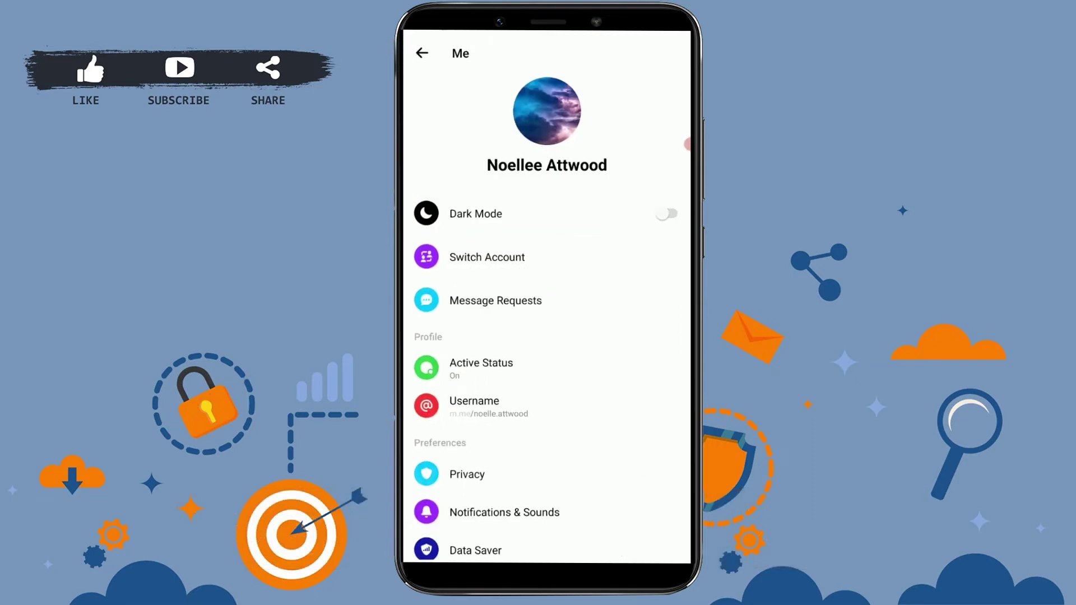
left_click(495, 300)
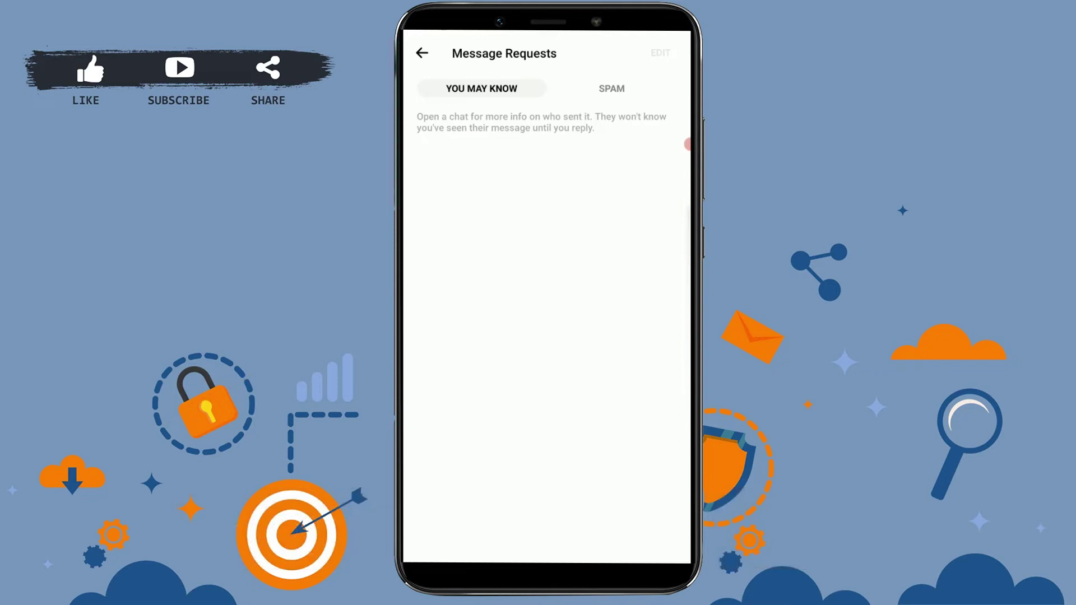
left_click(611, 88)
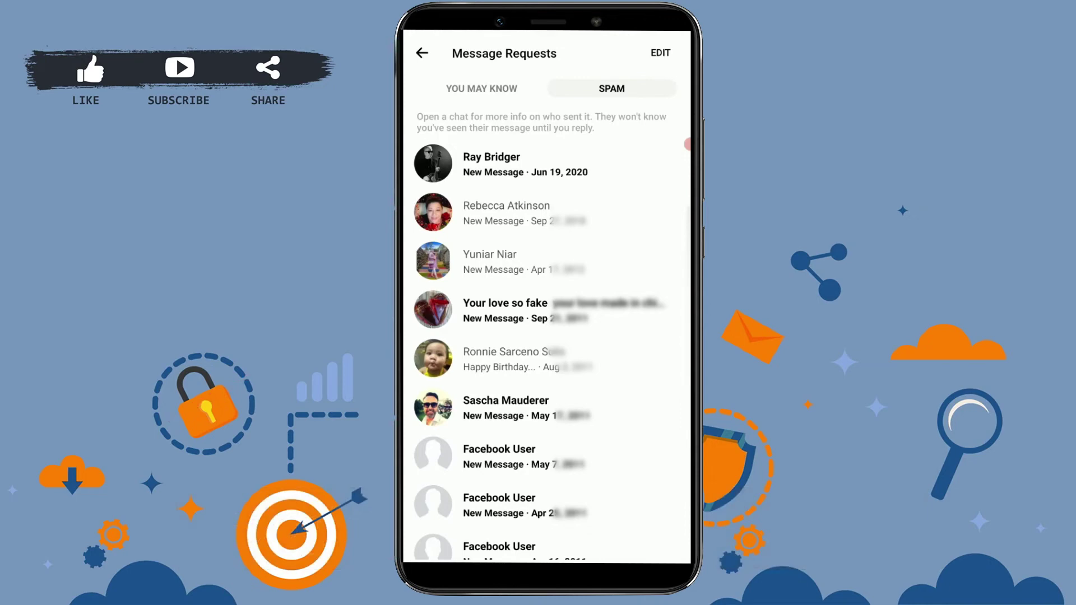
Bring up options for spam entries in the Spam list, then dismiss the sheet.
left_click(505, 261)
left_click(505, 206)
key("Escape")
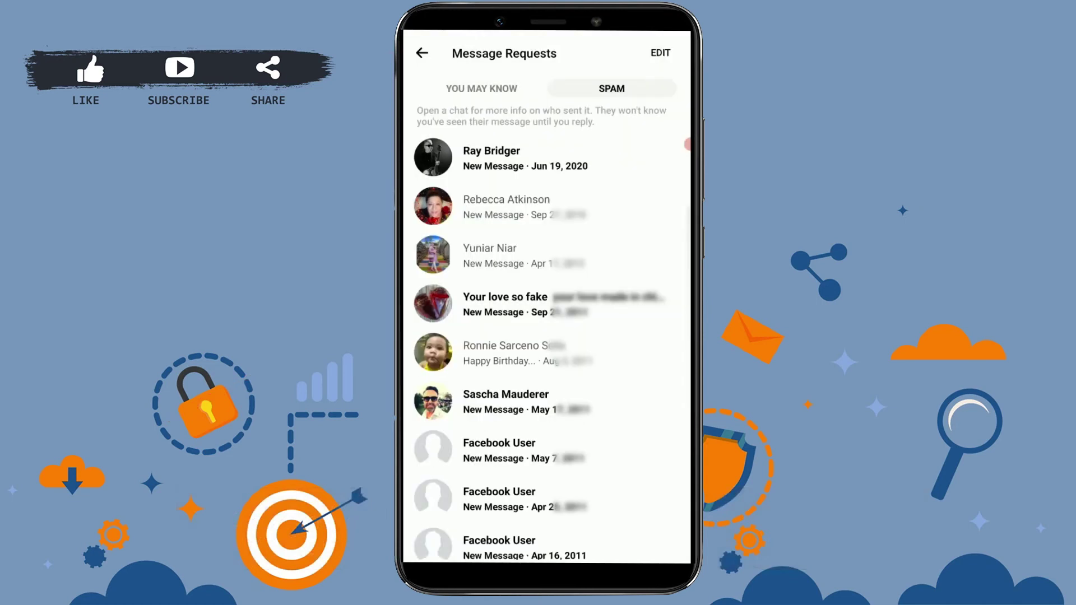
scroll(547, 337, "down", 2)
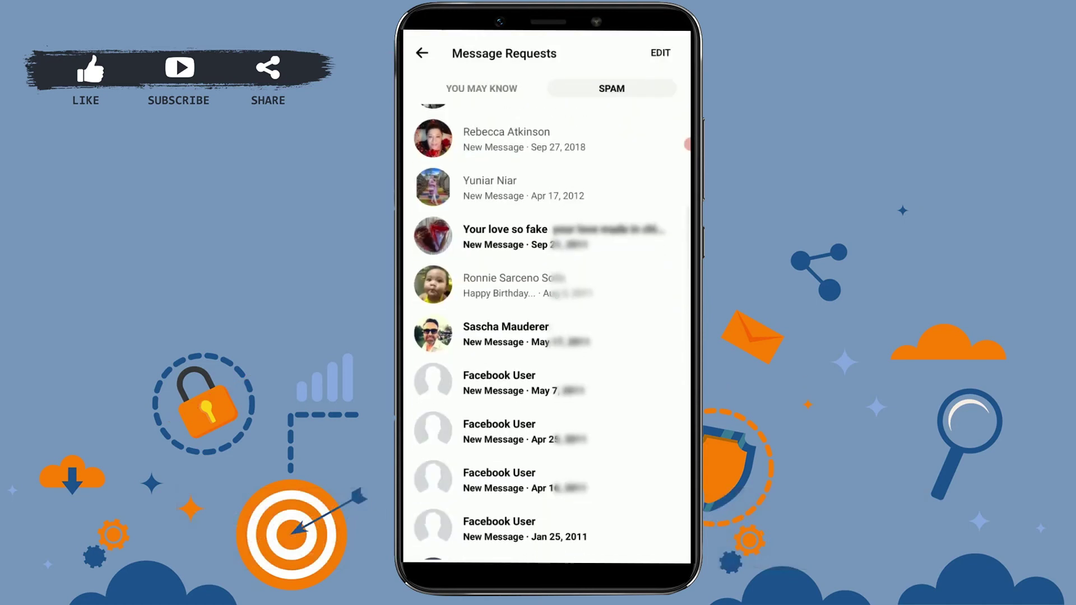
scroll(553, 332, "up", 2)
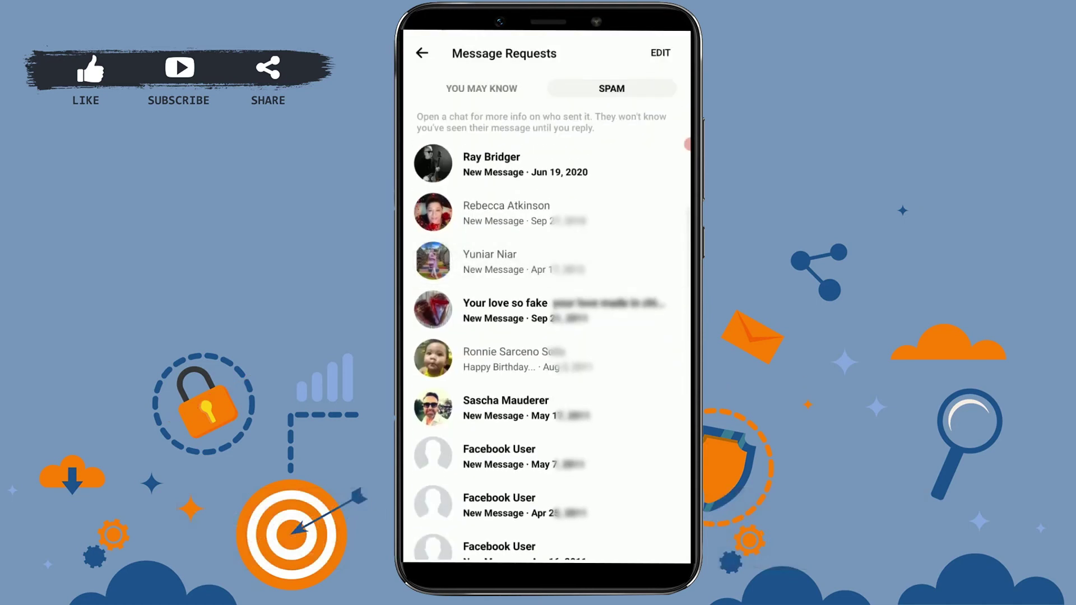